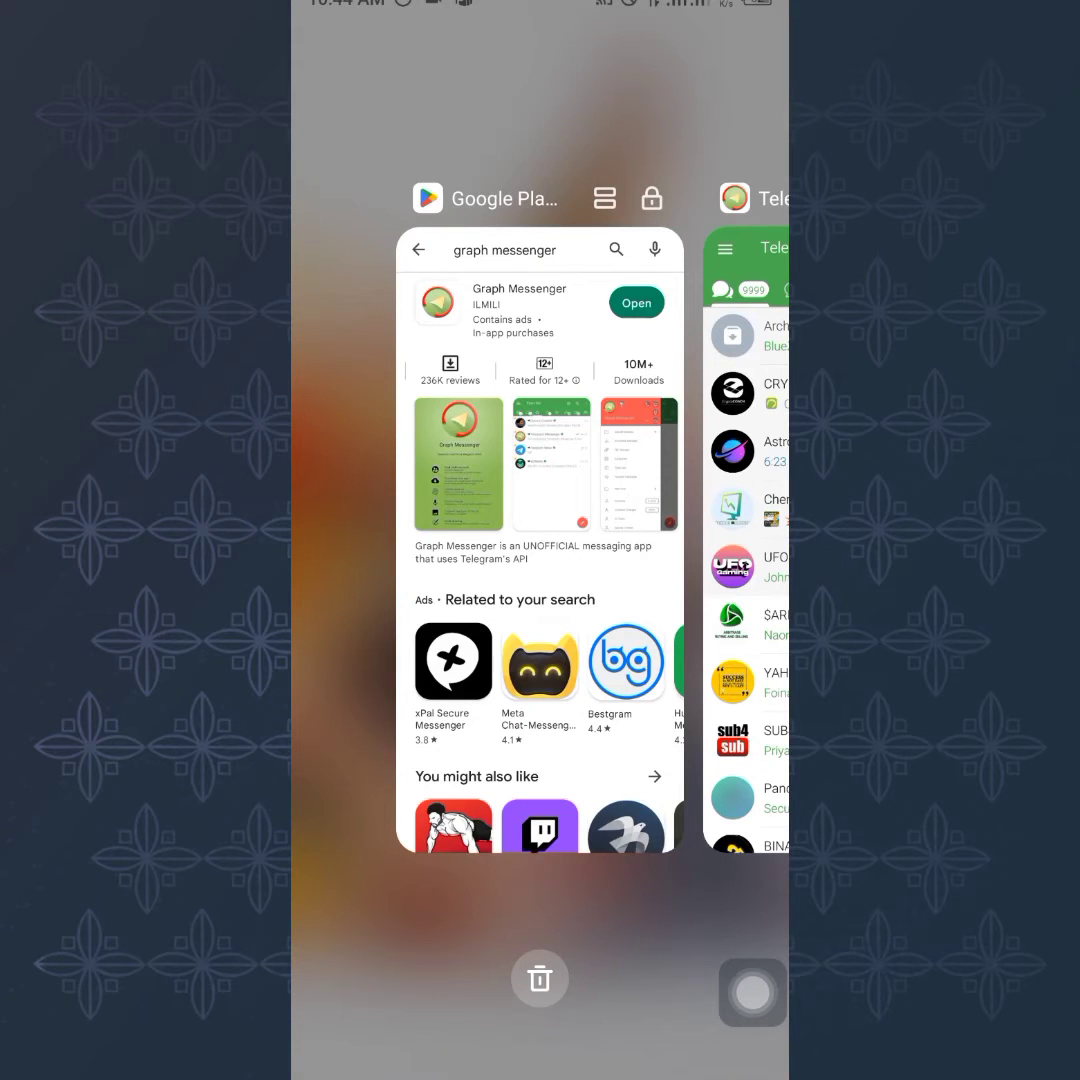
# Glance at Telegraph from Recents, then return to Graph Messenger's Play Store listing full screen
pyautogui.click(540, 540)
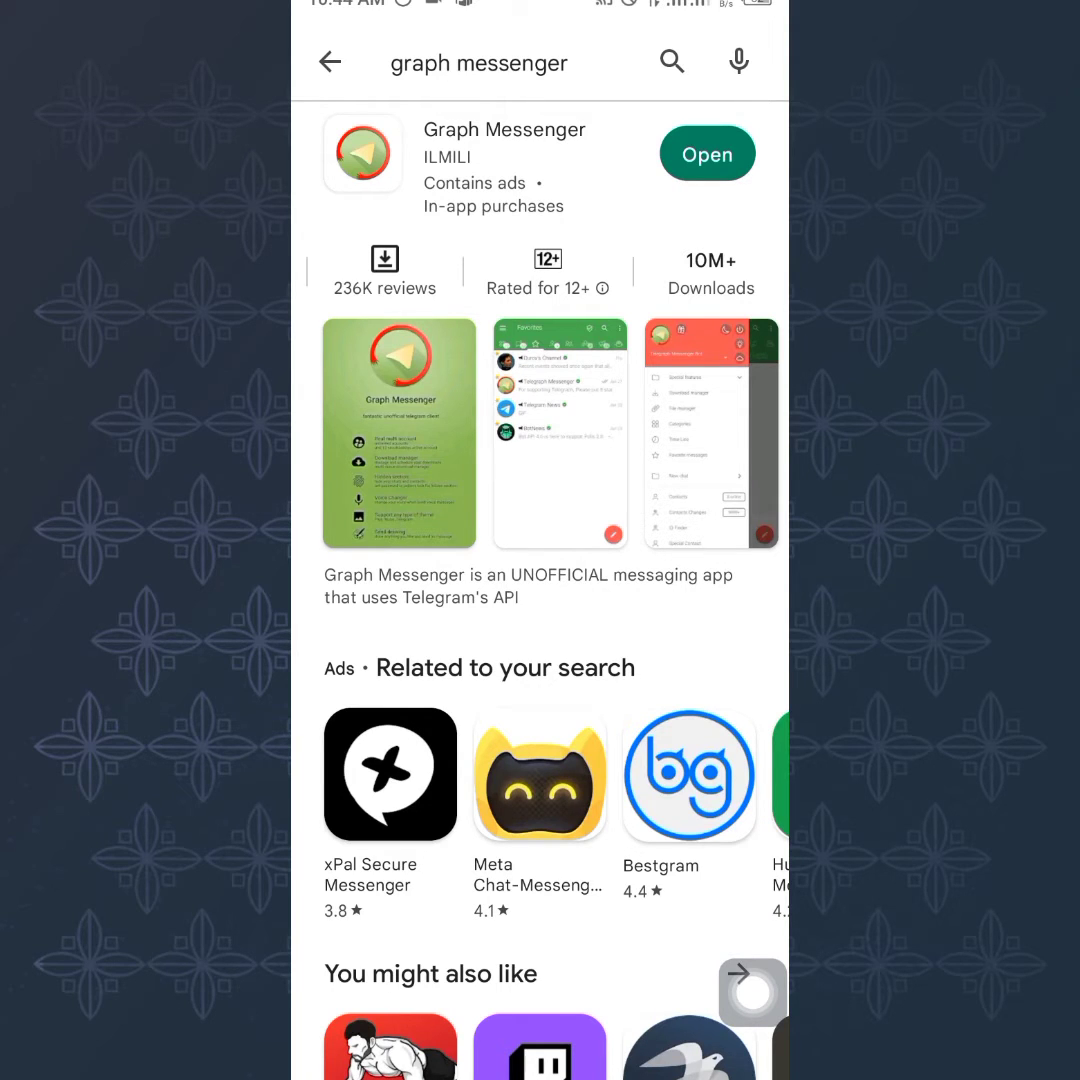
pyautogui.moveTo(540, 1075); pyautogui.dragTo(540, 700)
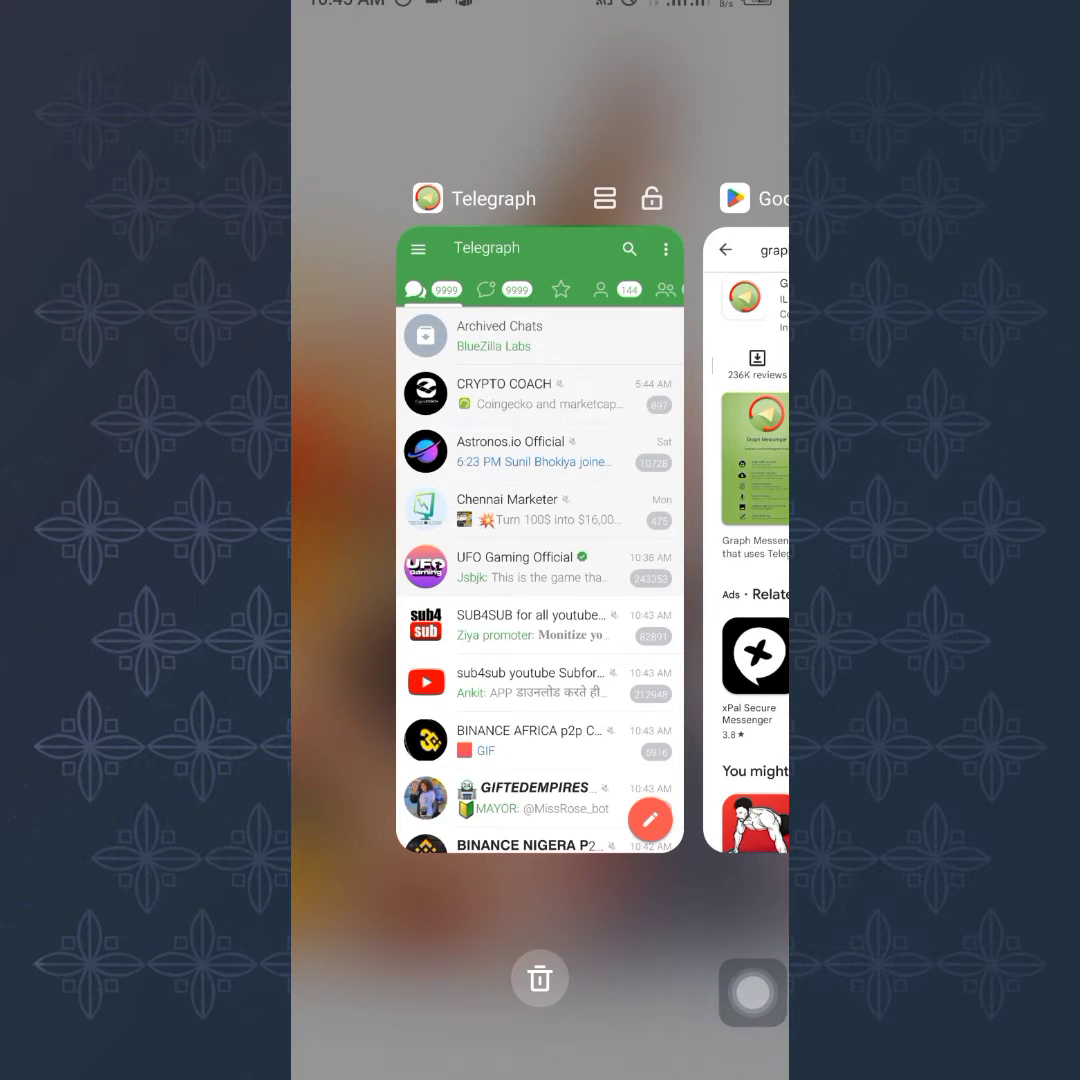
pyautogui.click(540, 540)
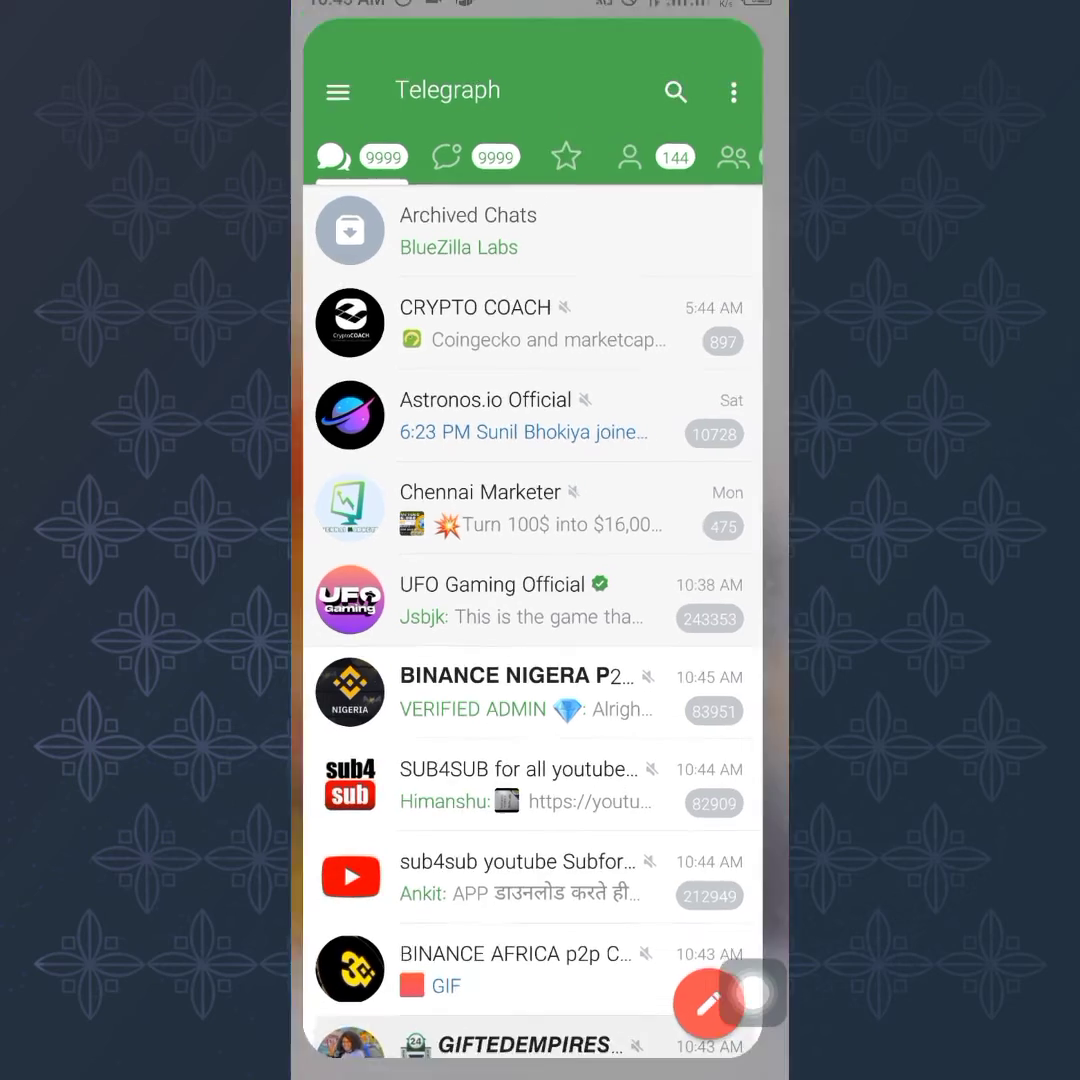
pyautogui.moveTo(540, 1075); pyautogui.dragTo(540, 700)
pyautogui.click(540, 540)
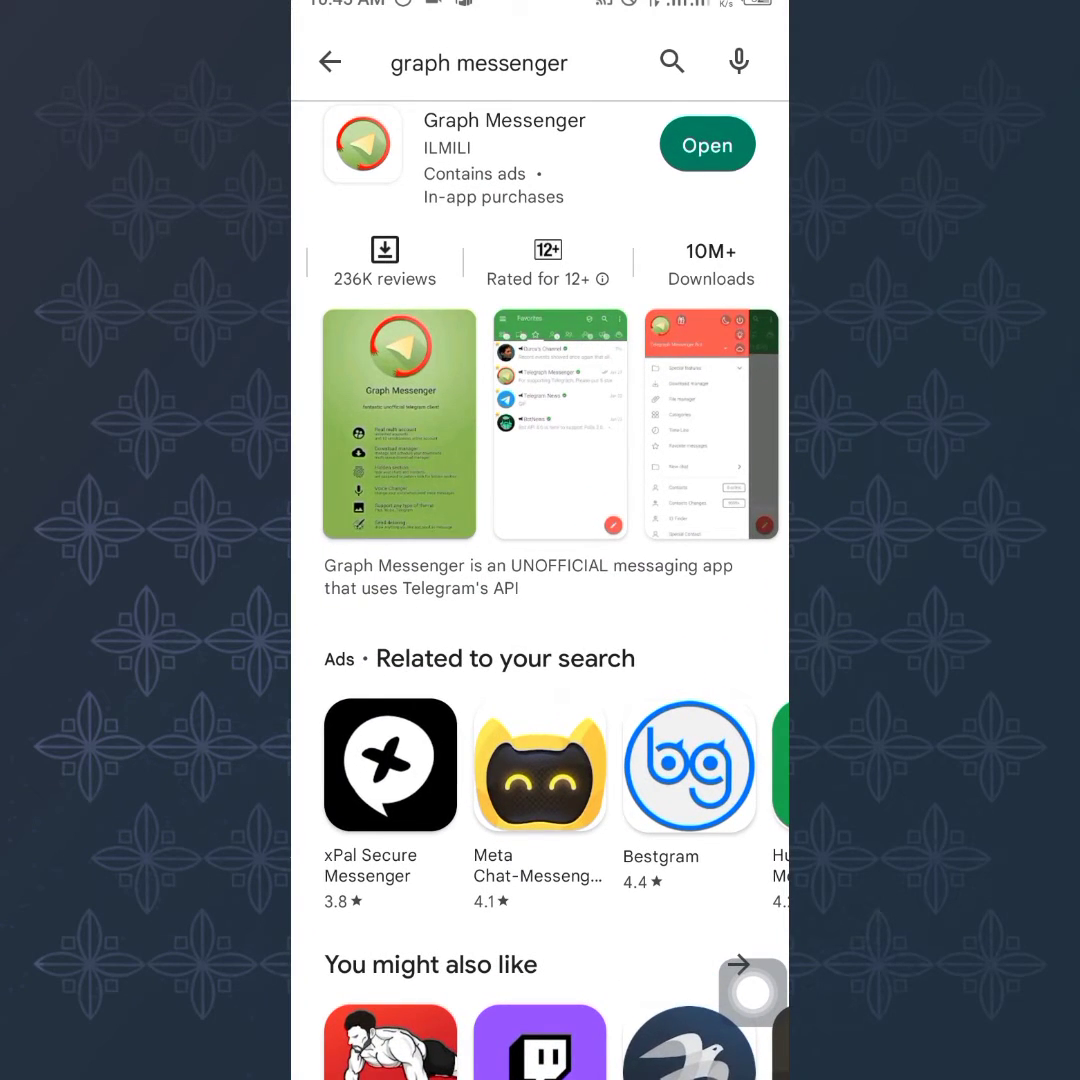
pyautogui.scroll(1, 540, 500)
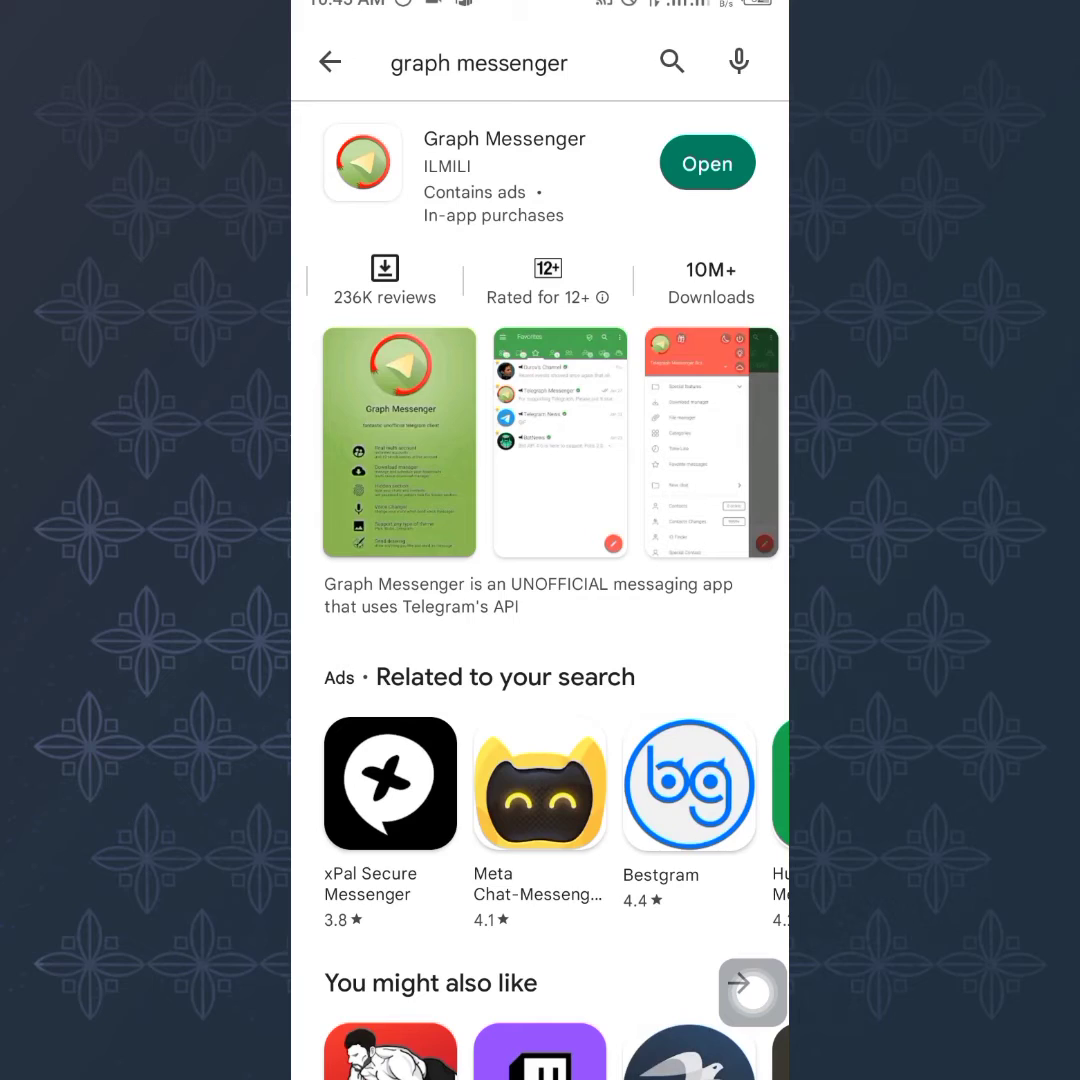
# Exit Graph Messenger's store listing to the home screen showing the Telegraph icon
pyautogui.moveTo(540, 1075); pyautogui.dragTo(540, 700)
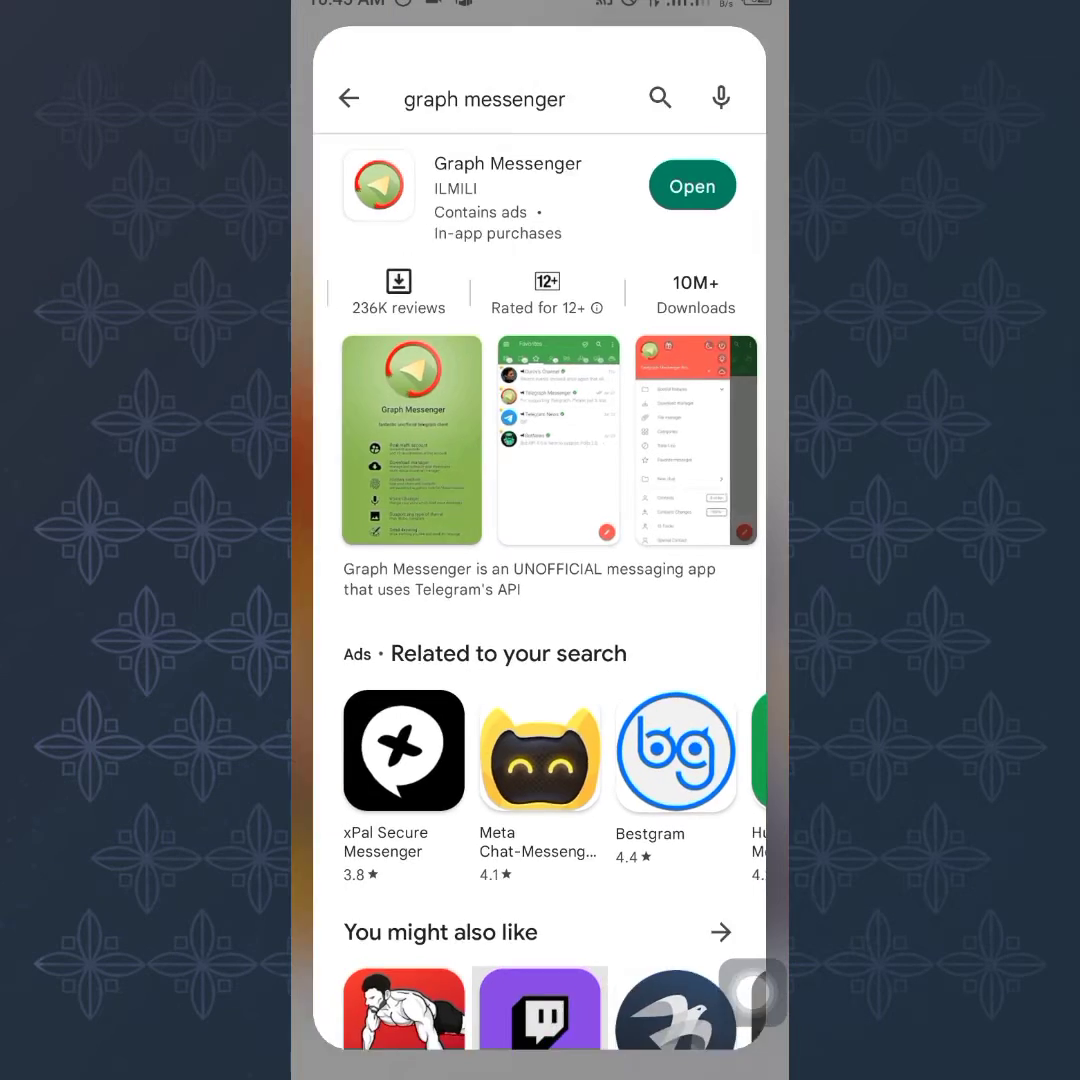
# Open Telegraph's App info page (version T9.0.2 - P10.3, 1.03 GB) from its home-screen shortcut menu
pyautogui.click(540, 950)
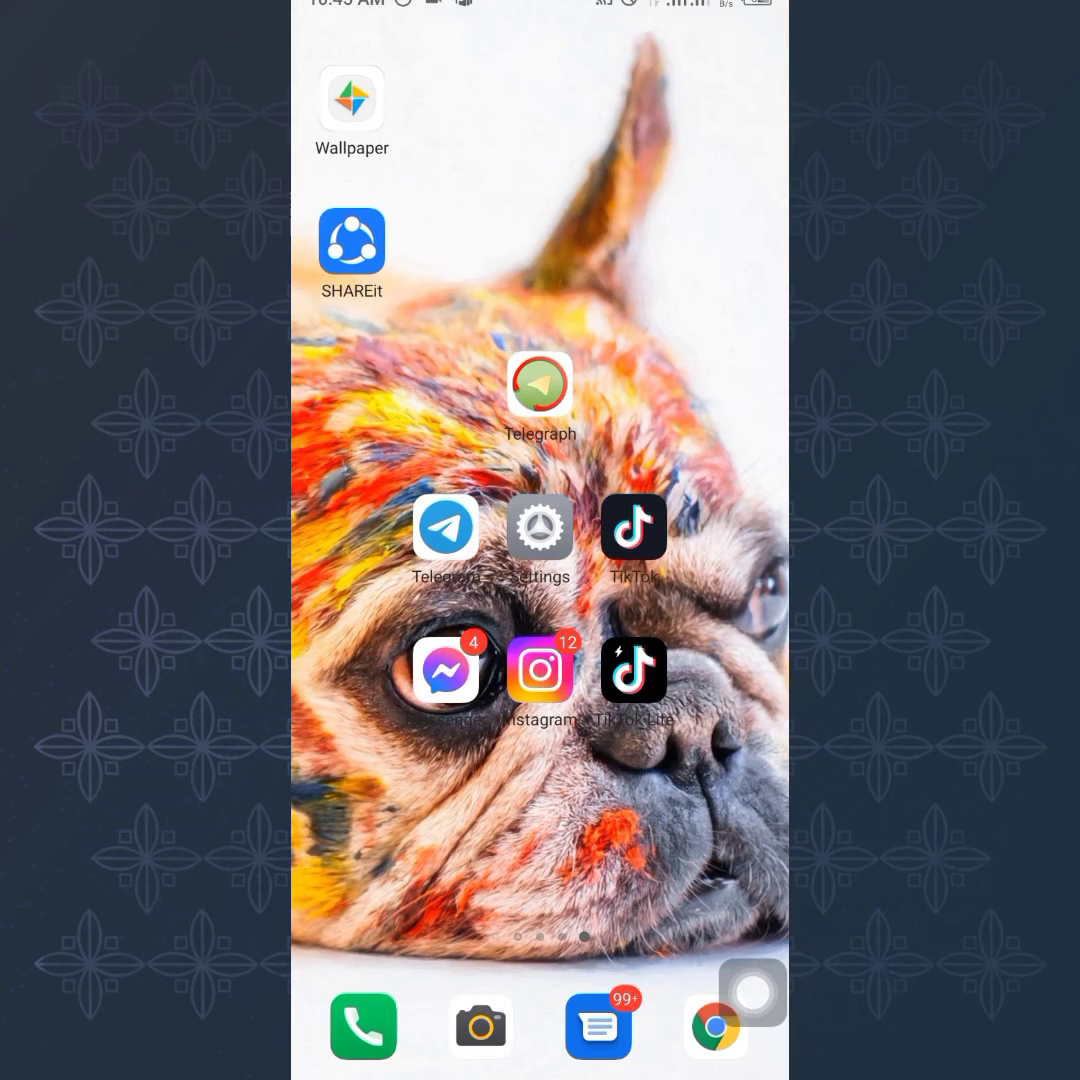
pyautogui.click(540, 384)
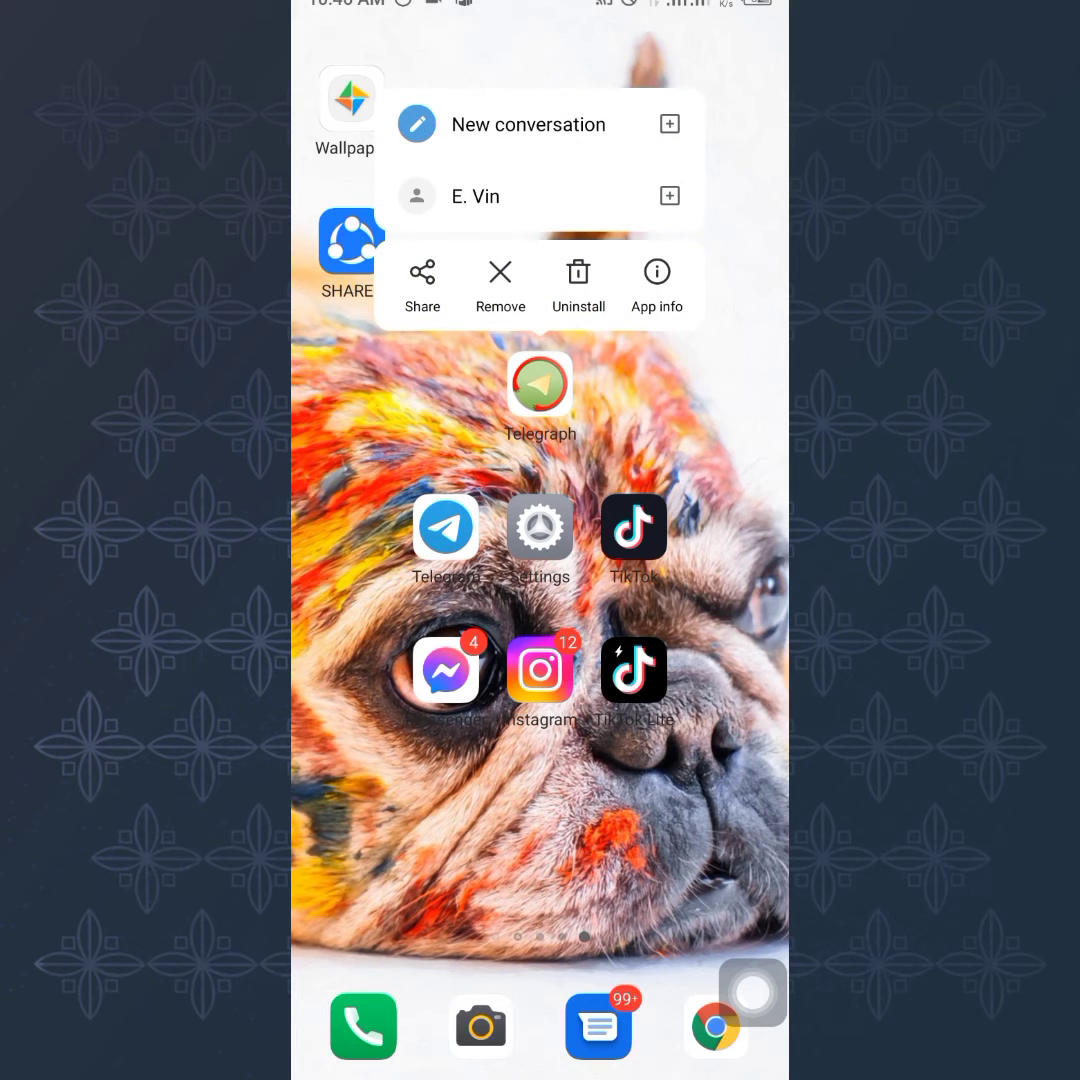
pyautogui.moveTo(689, 798)
pyautogui.mouseDown()
pyautogui.moveTo(571, 441)
pyautogui.moveTo(752, 458)
pyautogui.moveTo(677, 224)
pyautogui.moveTo(750, 304)
pyautogui.mouseUp()
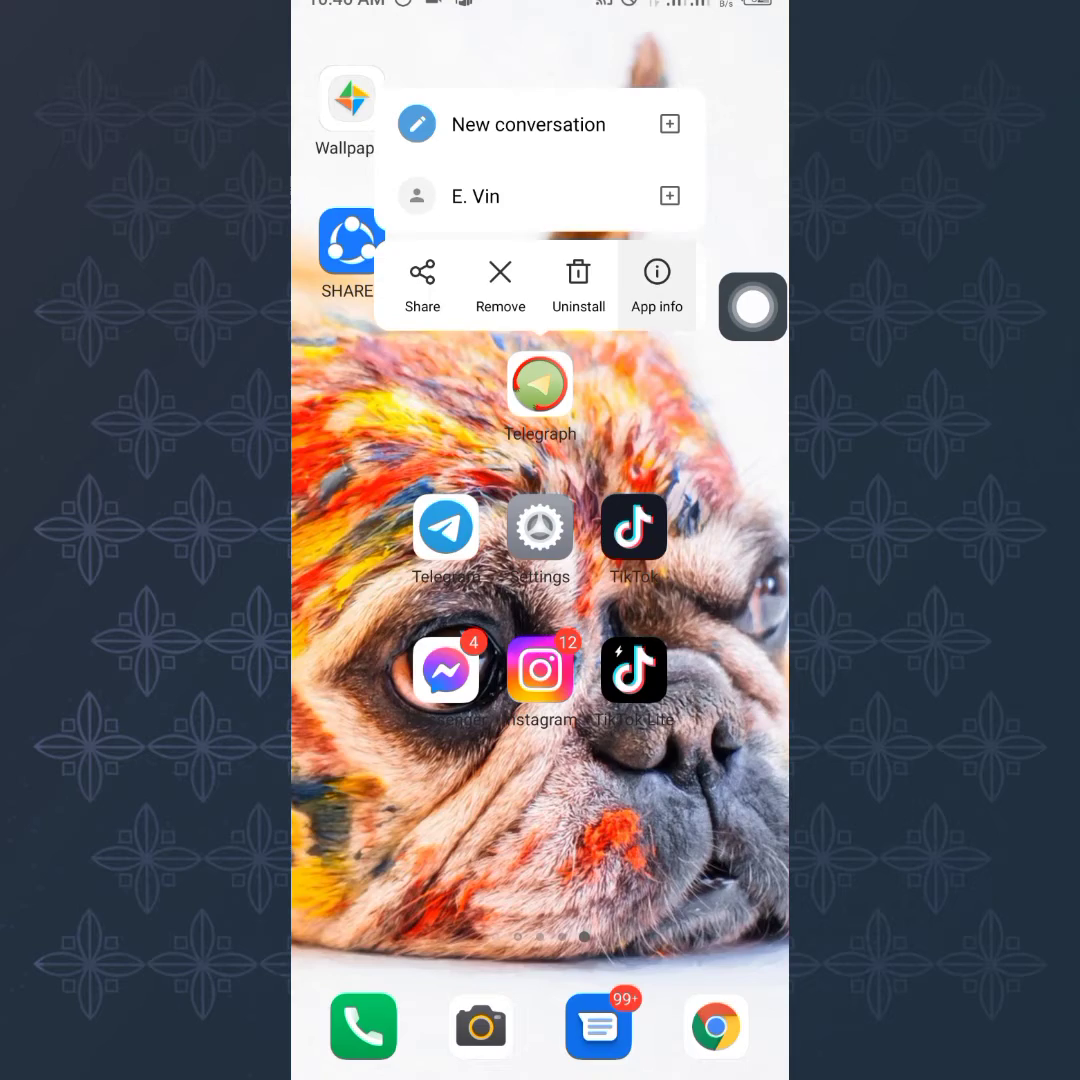
pyautogui.click(657, 280)
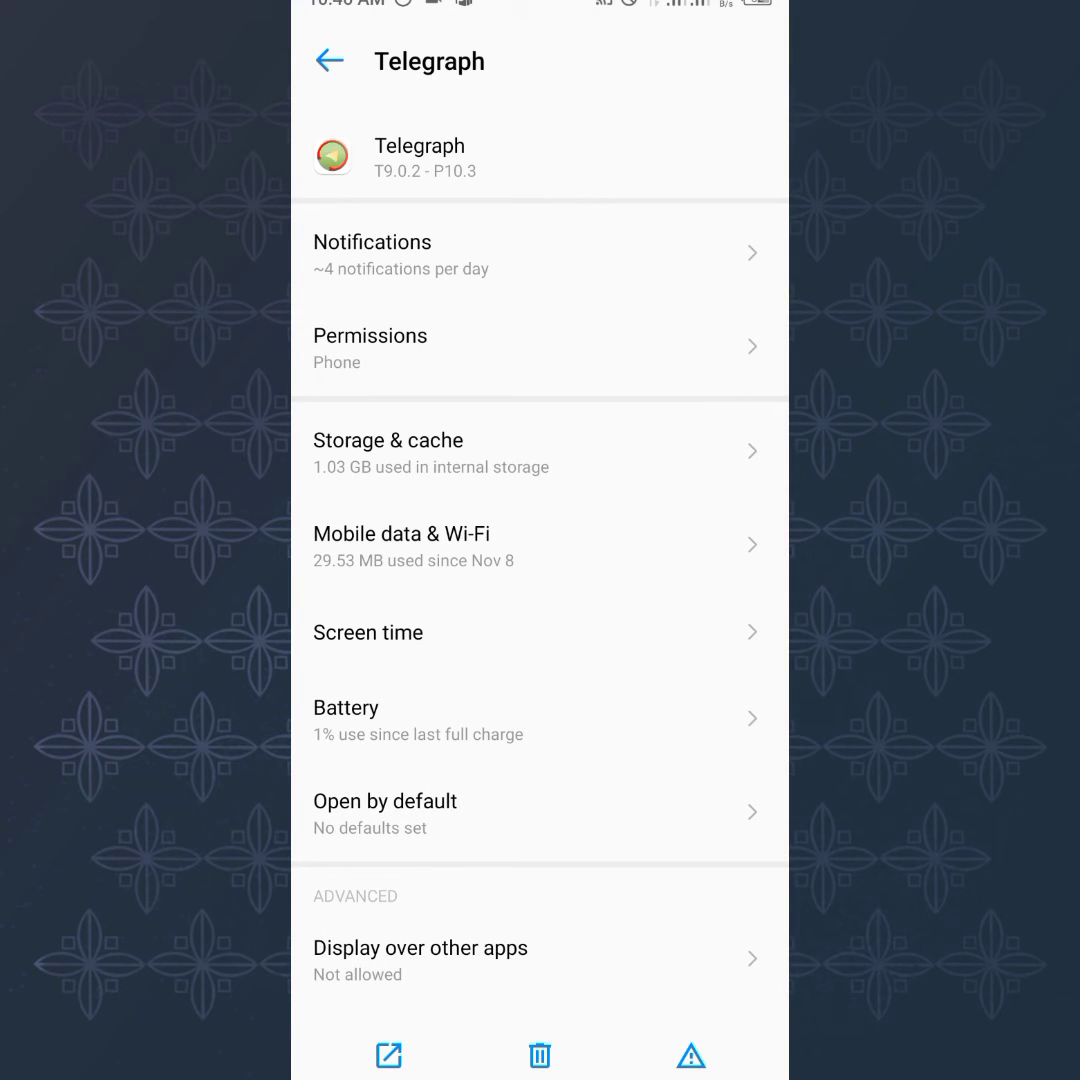
# Clear Telegraph's cache in Storage & cache, reducing cache to 0 B and total to 144 MB
pyautogui.click(430, 453)
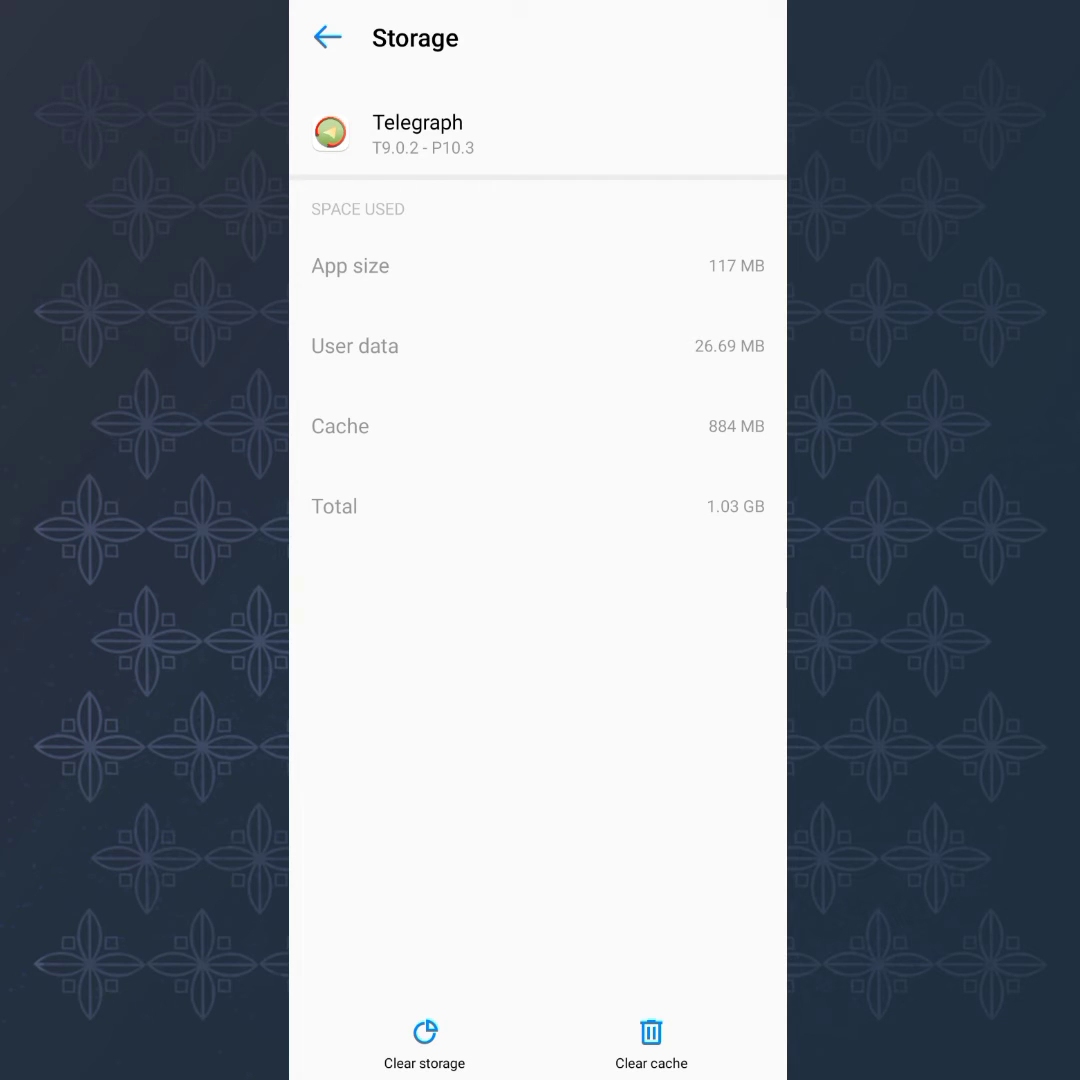
pyautogui.click(651, 1042)
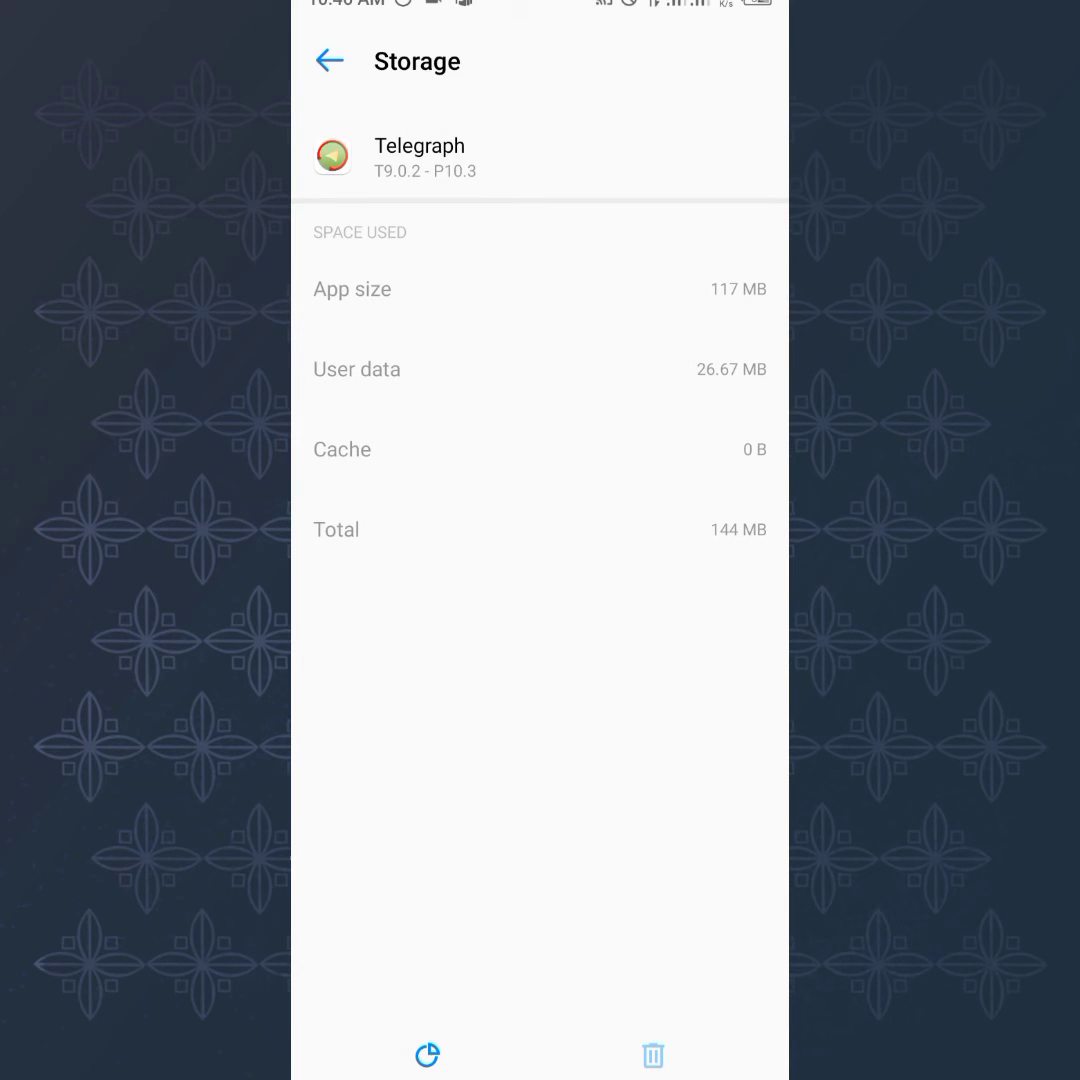
pyautogui.moveTo(540, 1070); pyautogui.dragTo(540, 800)
# Reopen the Google Play card from Recents to show Graph Messenger's installed listing
pyautogui.click(540, 500)
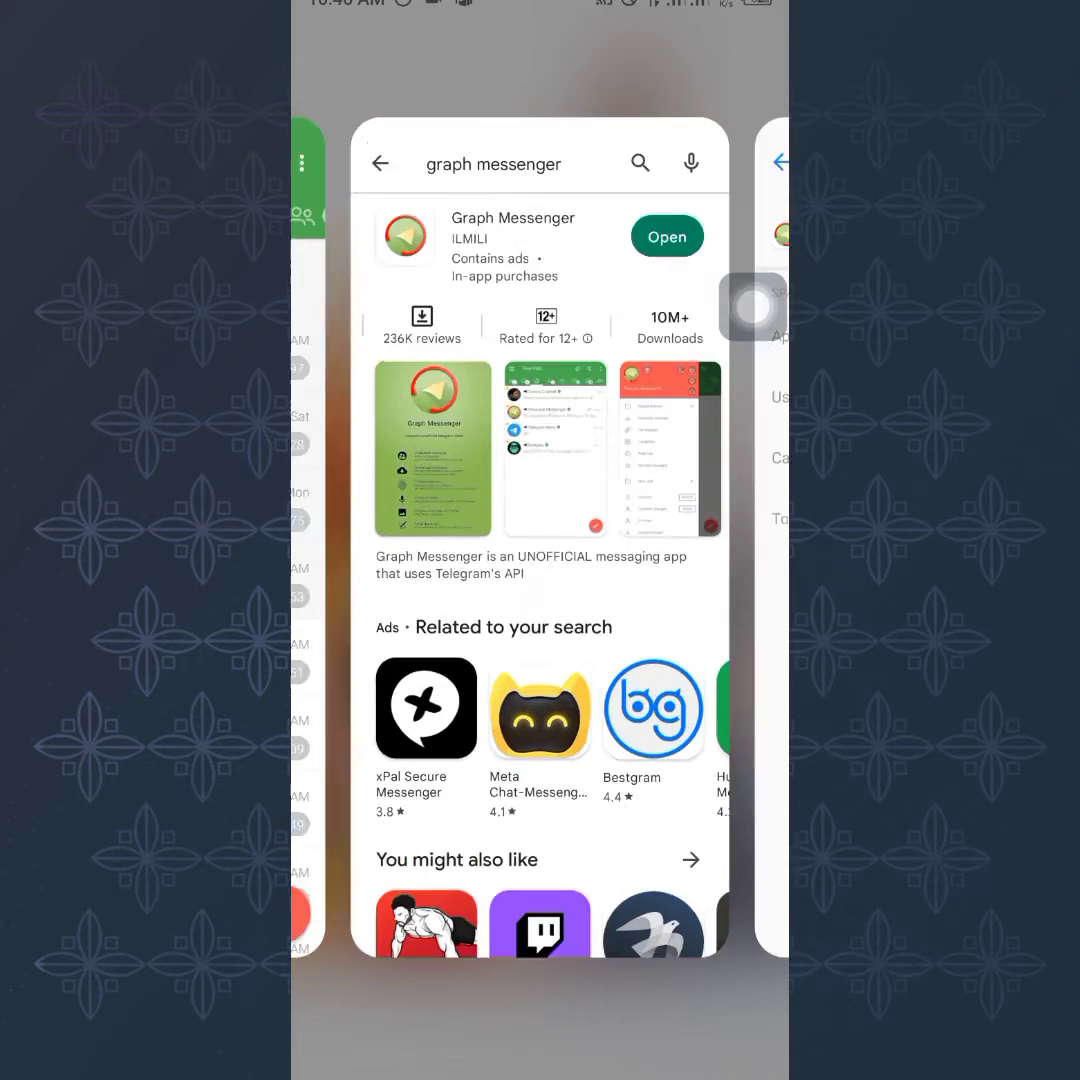